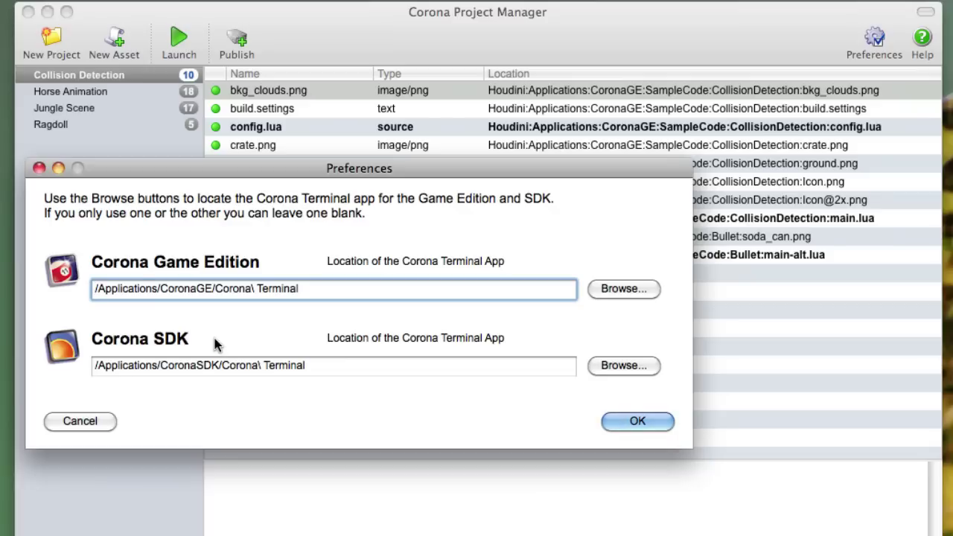
- Set the Corona Game Edition terminal location to Corona Terminal in the CoronaGE folder and save the preferences
left_click(624, 290)
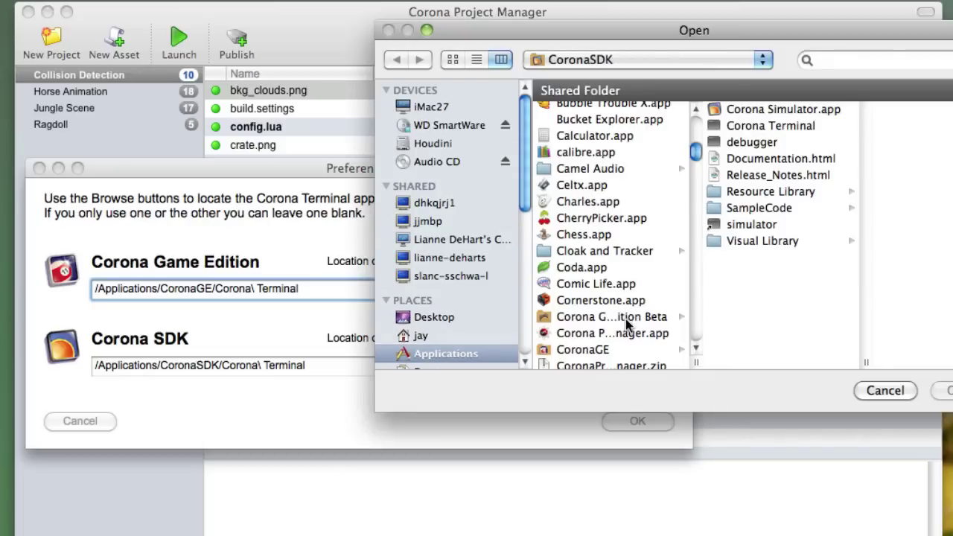
left_click(624, 349)
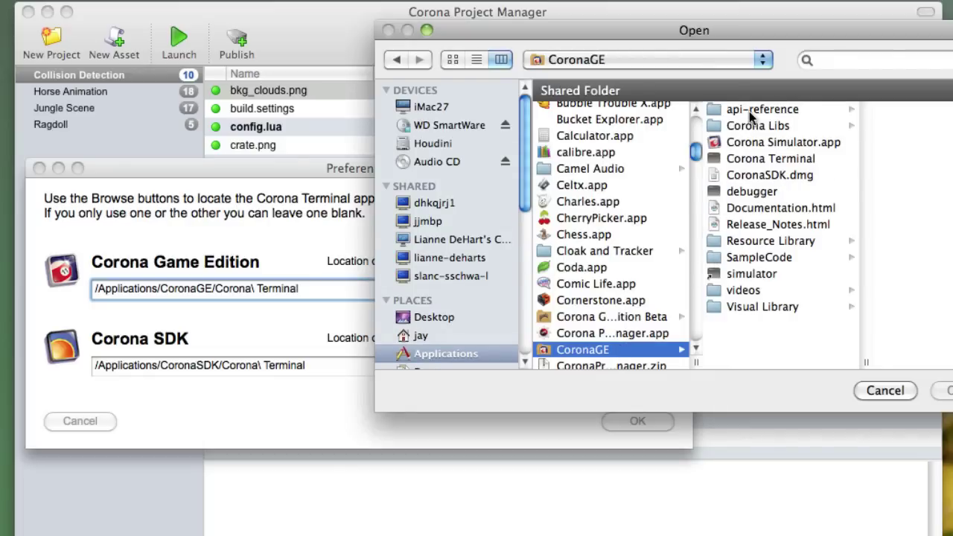
left_click(763, 165)
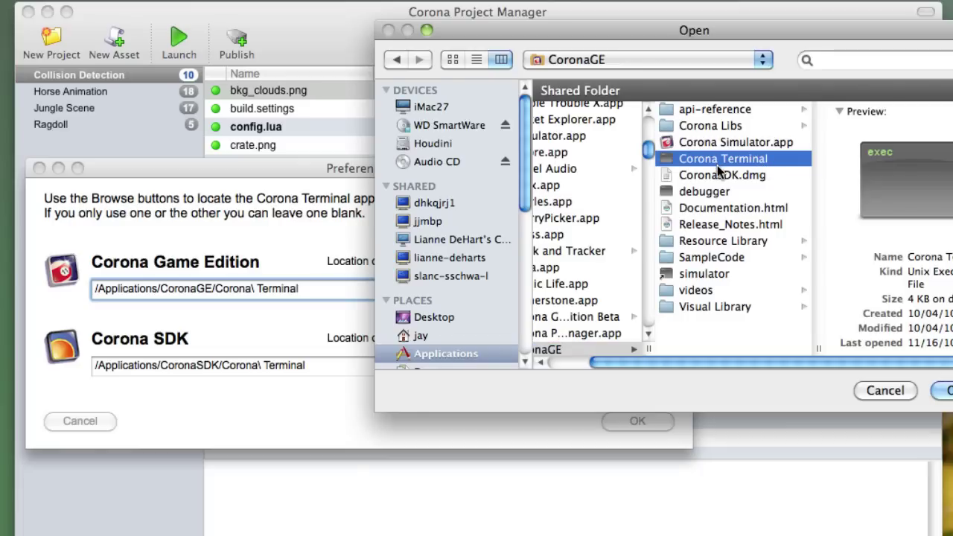
left_click(947, 394)
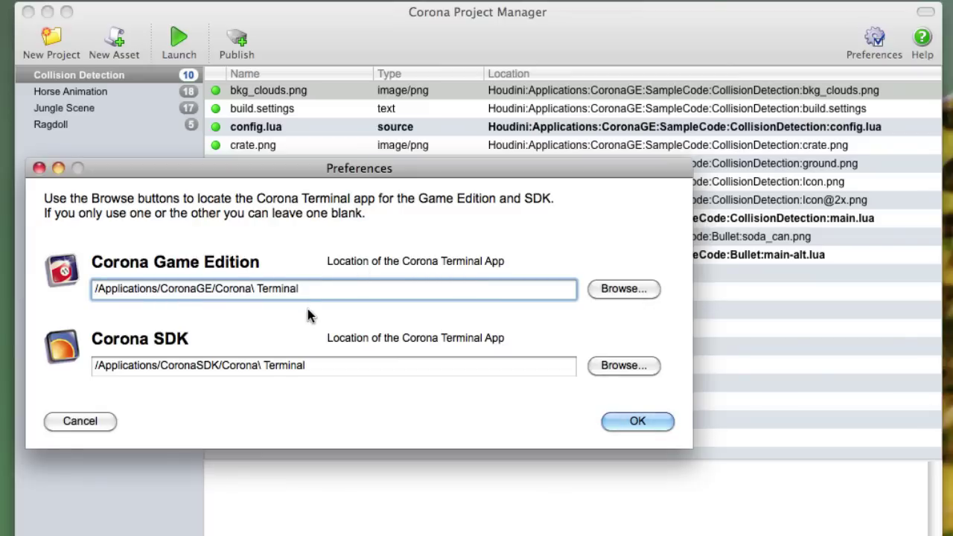
left_click(639, 421)
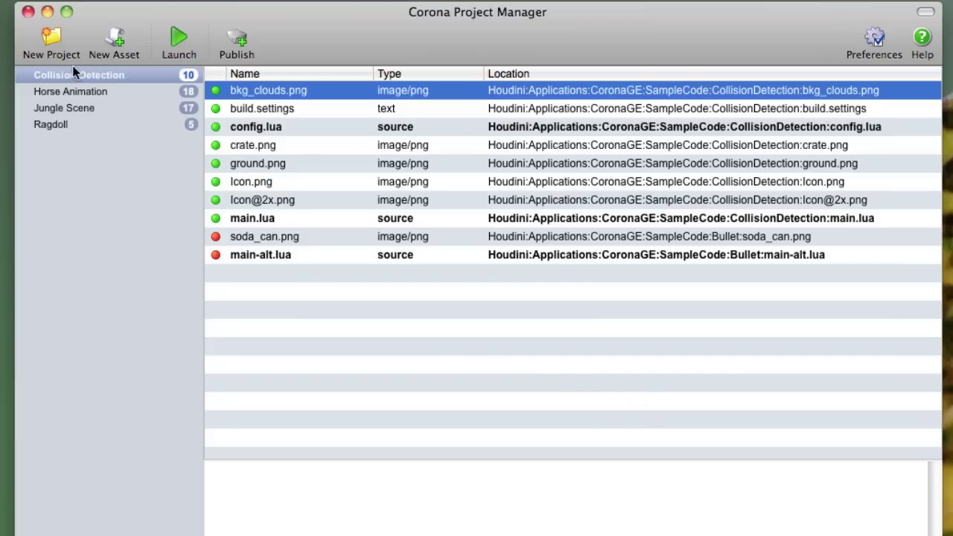
- Review the asset lists of the Horse Animation, Jungle Scene, Ragdoll and Collision Detection projects
left_click(71, 170)
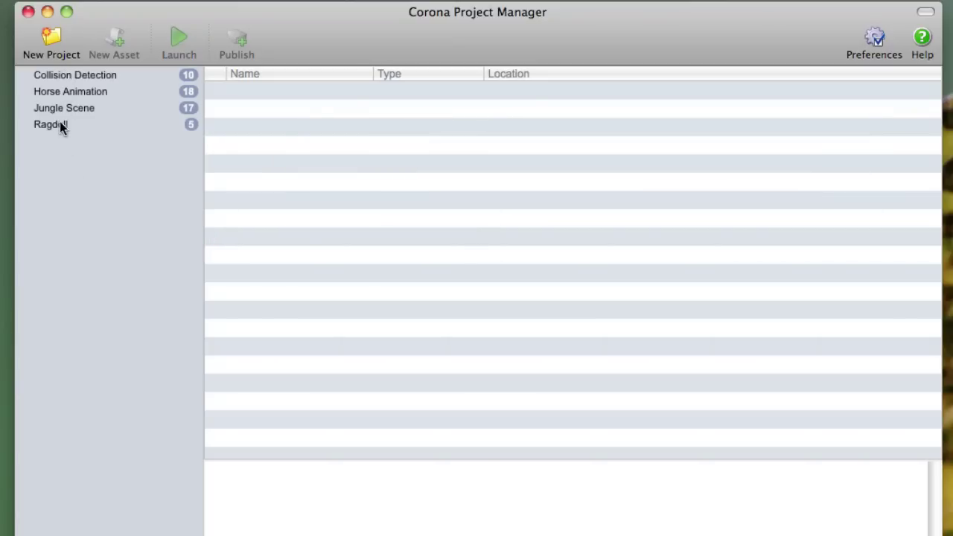
left_click(64, 92)
left_click(52, 108)
left_click(51, 125)
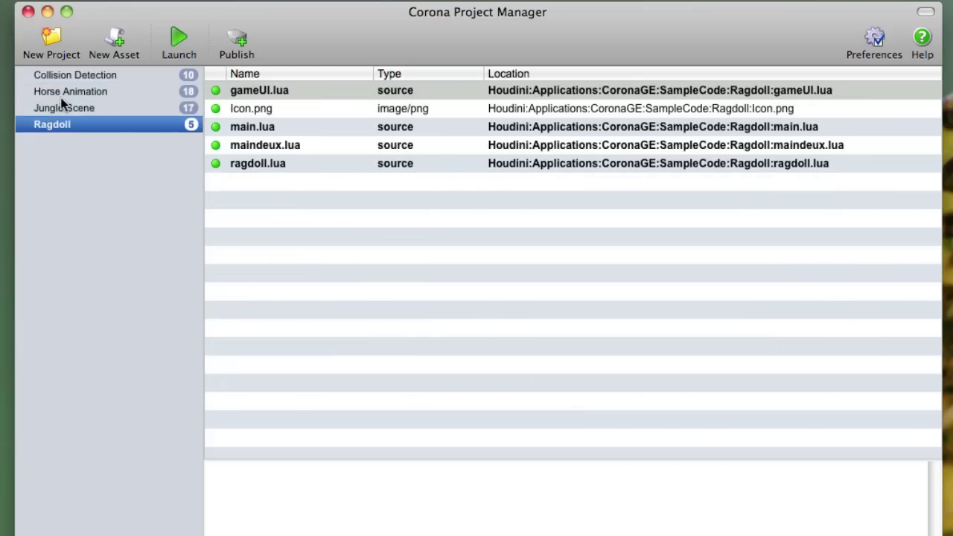
left_click(63, 91)
left_click(69, 76)
left_click(78, 92)
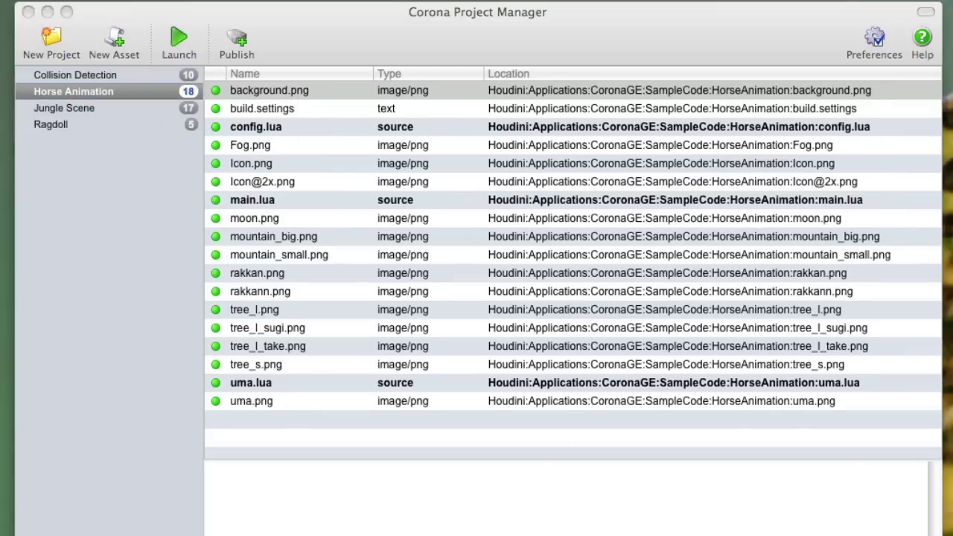
- Add the Bullet folder from CoronaGE's SampleCode folder to the project list as a project, and move the Finder window out of the way
left_click_drag(952, 483, 516, 260)
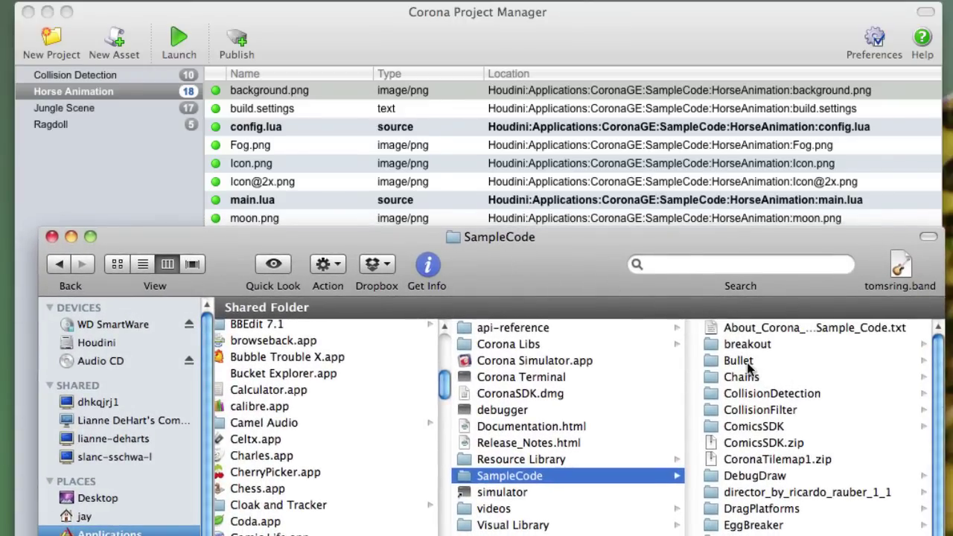
left_click_drag(747, 361, 105, 173)
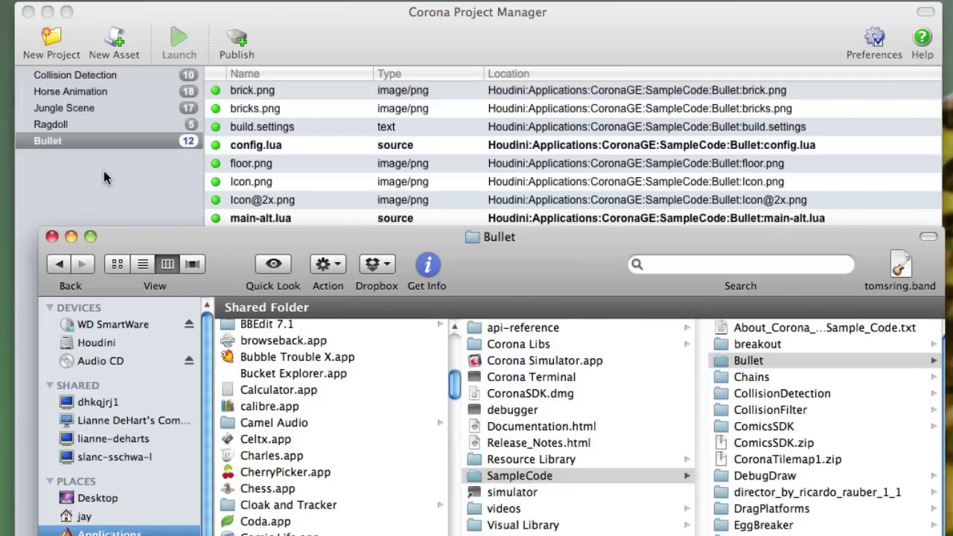
double_click(194, 244)
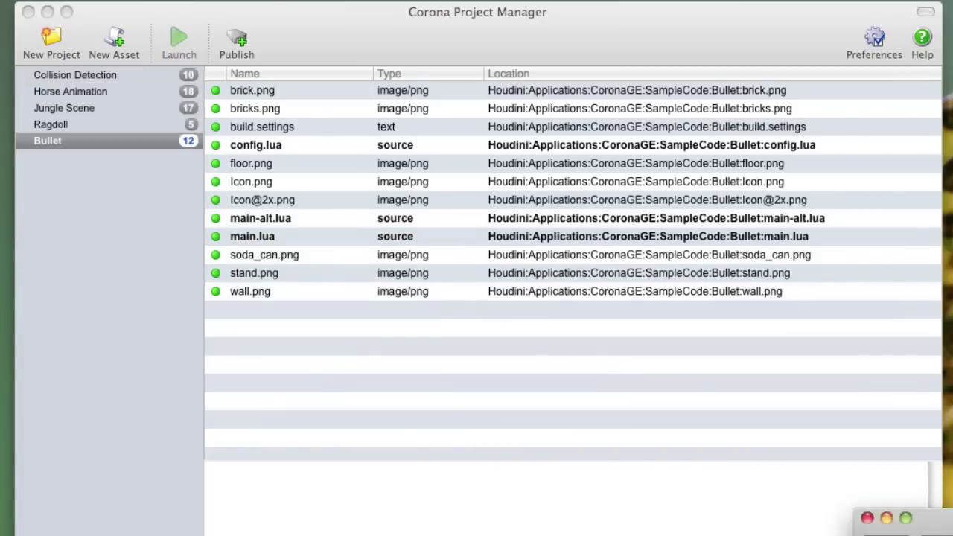
- Launch the Bullet project in the Corona Simulator
left_click(58, 141)
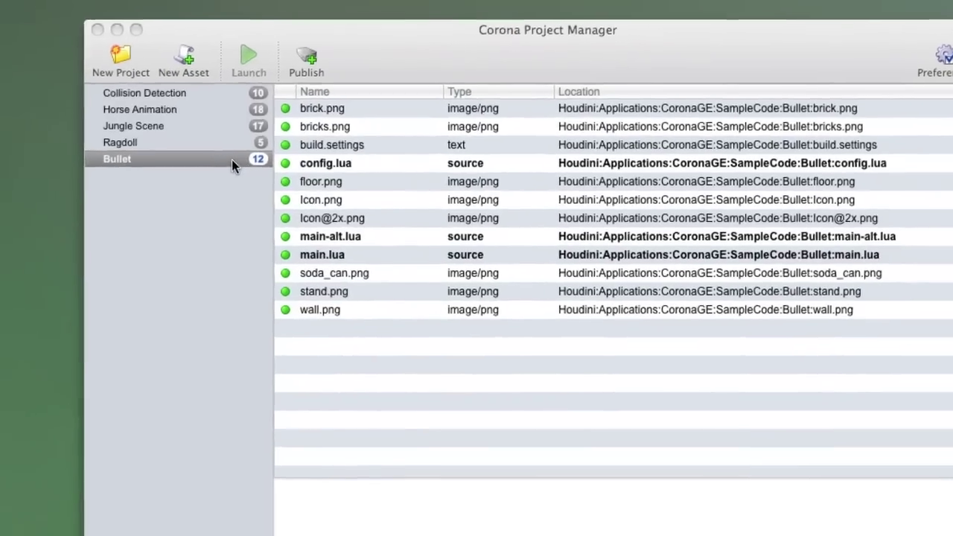
left_click(124, 148)
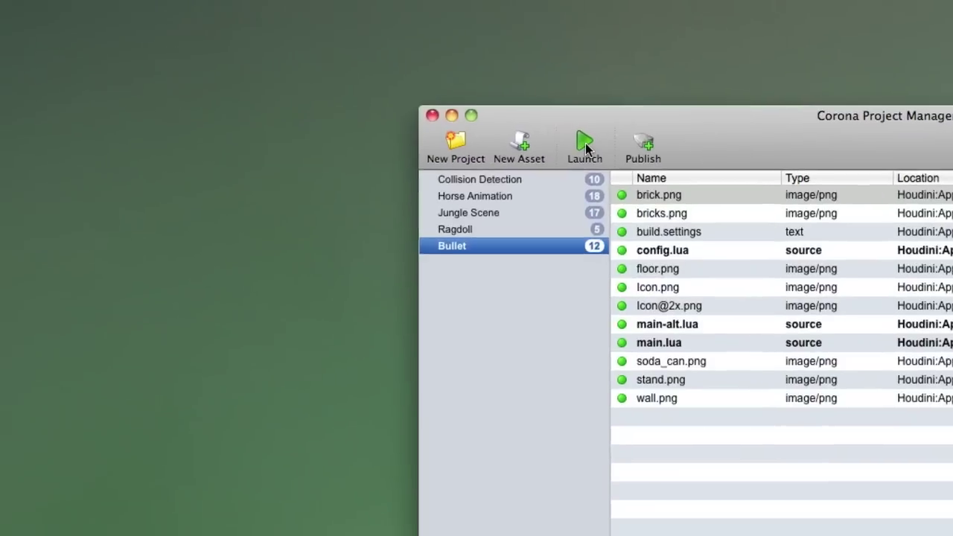
left_click(585, 145)
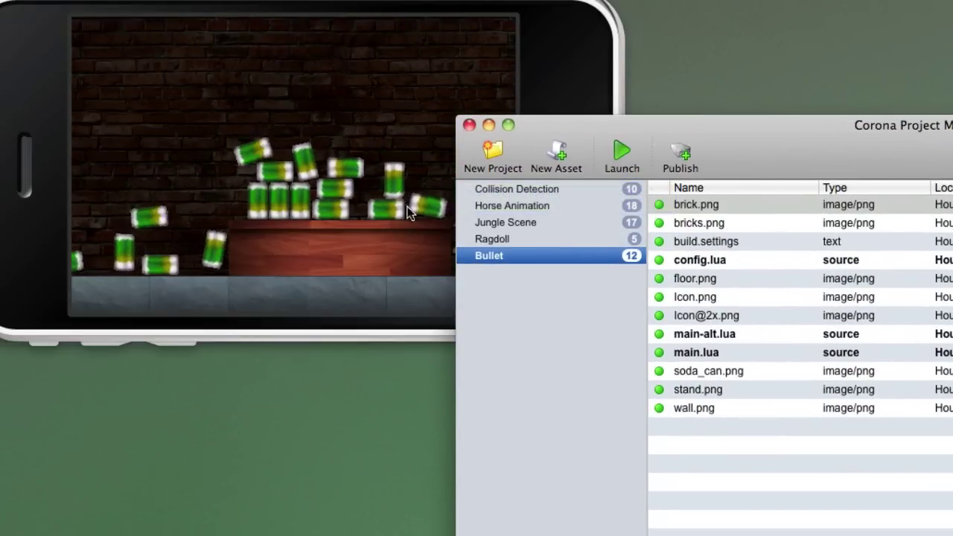
- Run the Horse Animation project and the Collision Detection project in the simulator, and leave no project selected
left_click(537, 208)
left_click(623, 148)
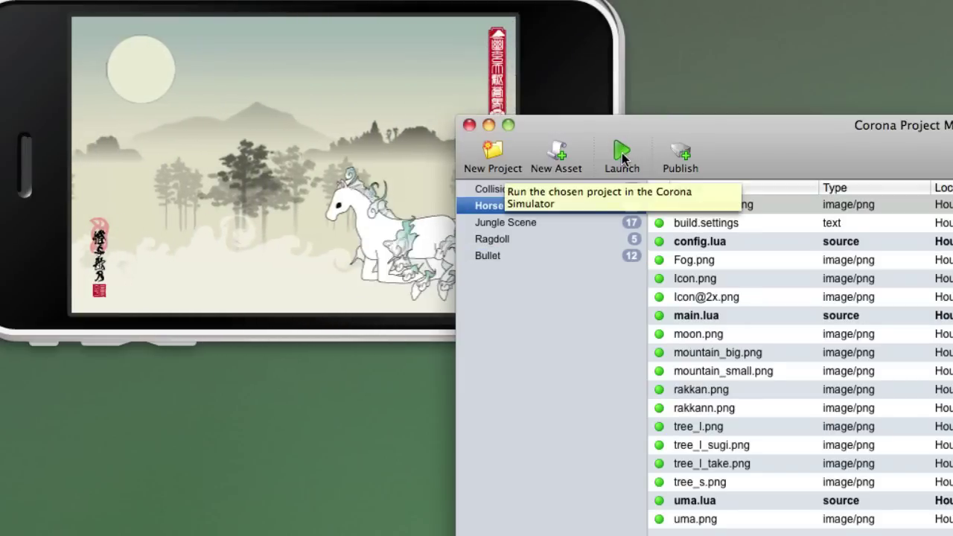
left_click(504, 191)
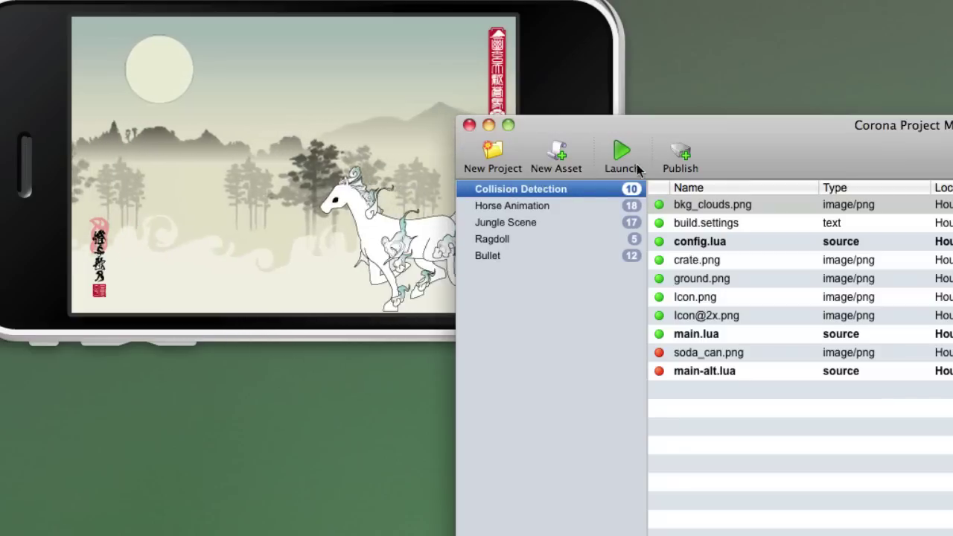
left_click(616, 151)
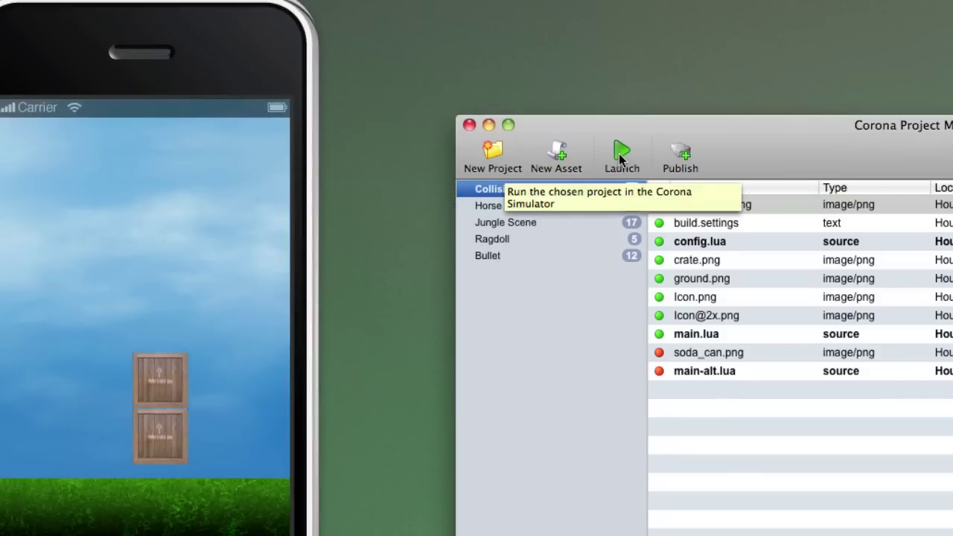
left_click(573, 300)
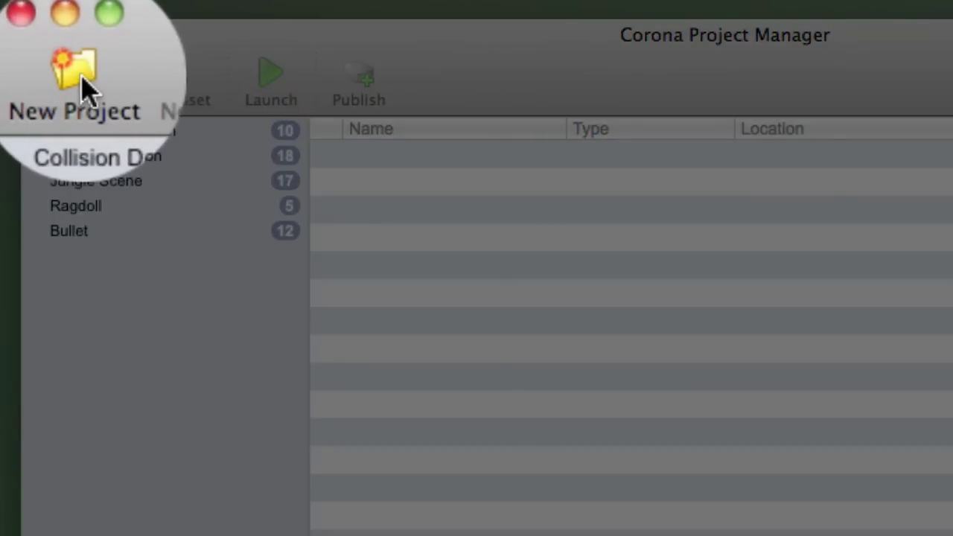
- Start a new project and name it "Zombies Ate My Poodle"
left_click(83, 88)
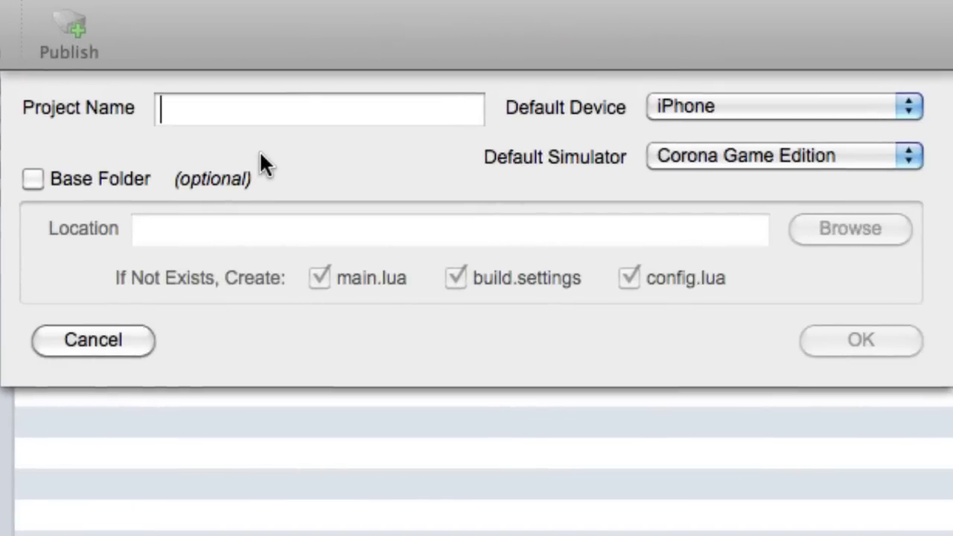
type("Za")
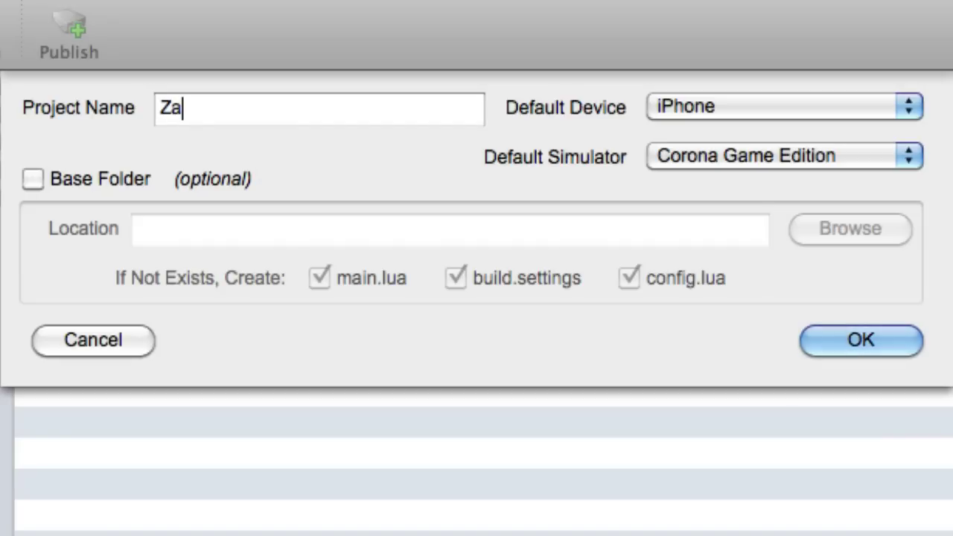
key("BackSpace")
type("ombies")
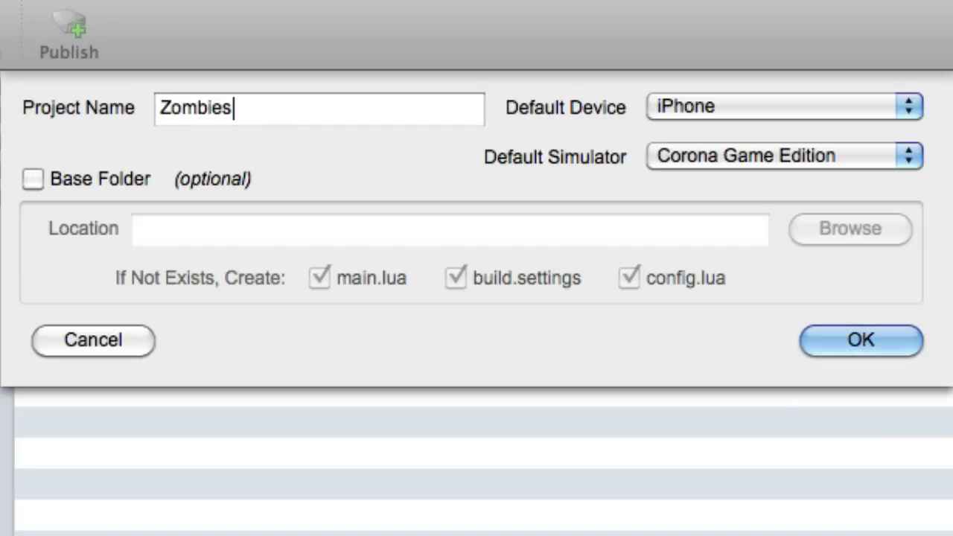
type(" Ate My ")
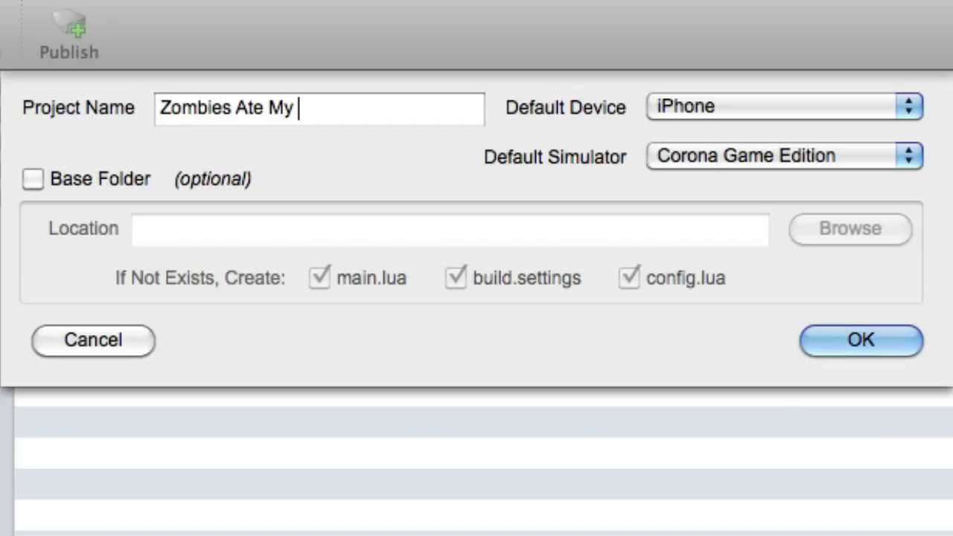
type("Poodle")
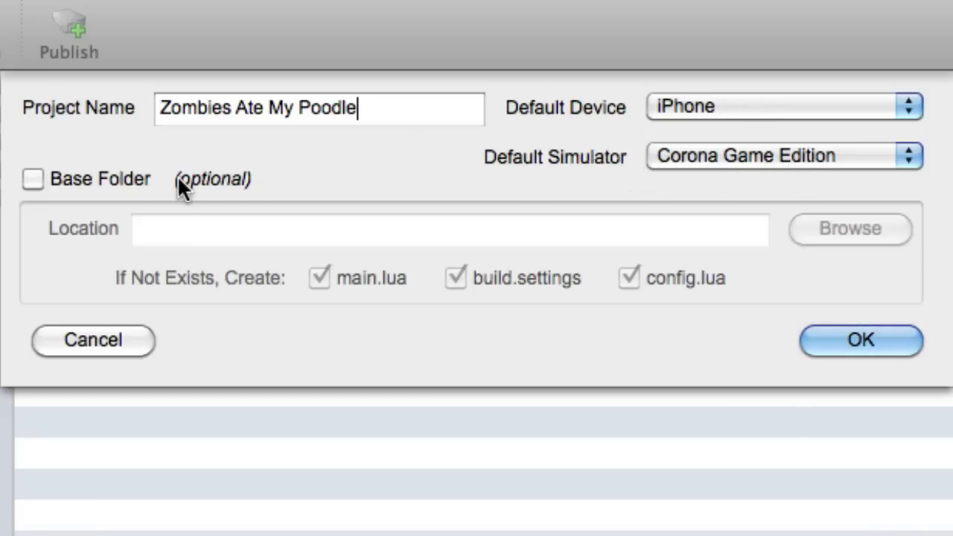
- Enable a base folder, create a "ZAMP Game" folder in Documents as its location, and create the project with its default files
left_click(30, 183)
left_click(850, 230)
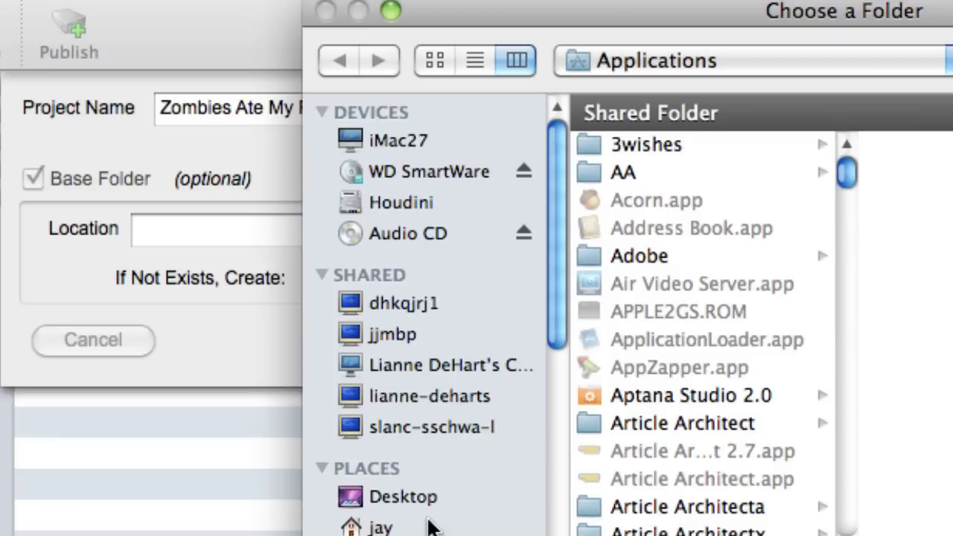
left_click(414, 528)
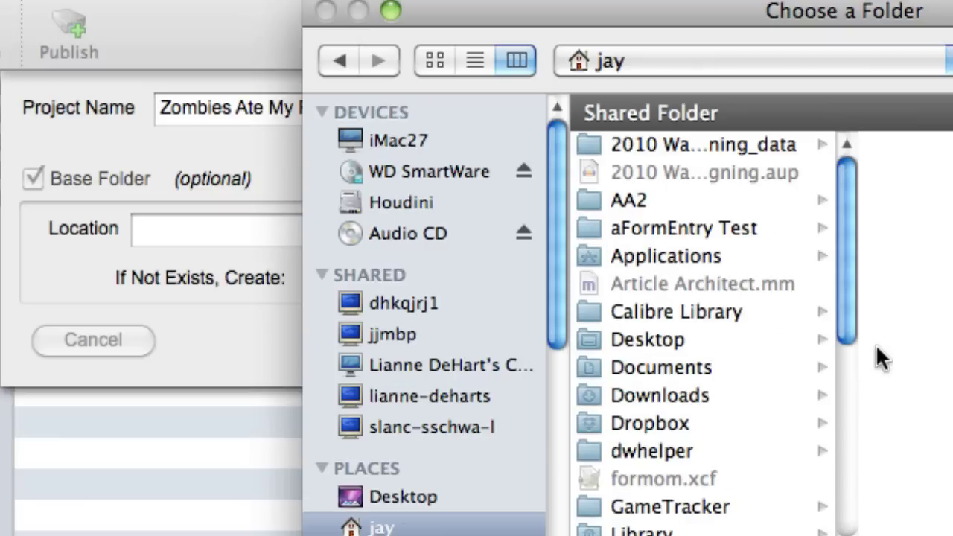
left_click(687, 366)
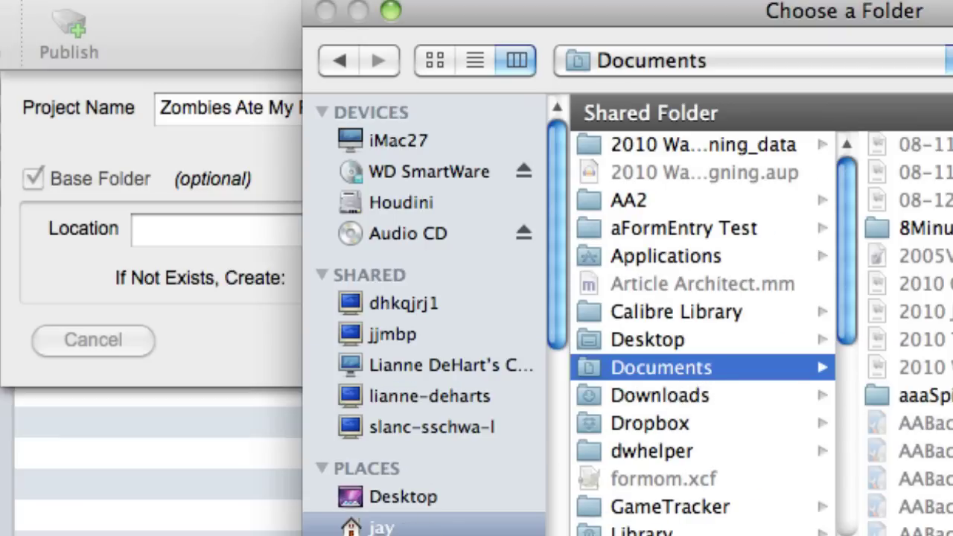
key("super+shift+n")
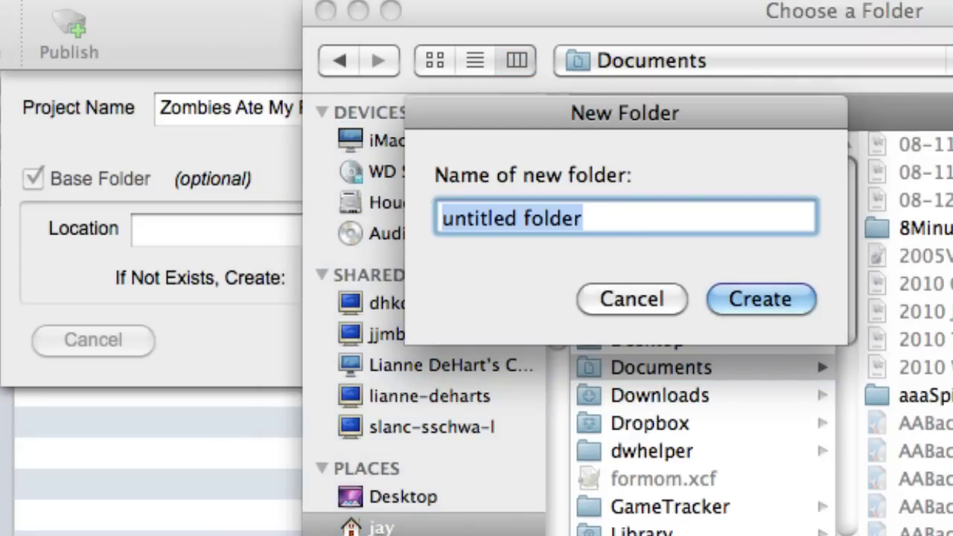
type("ZAMP Game")
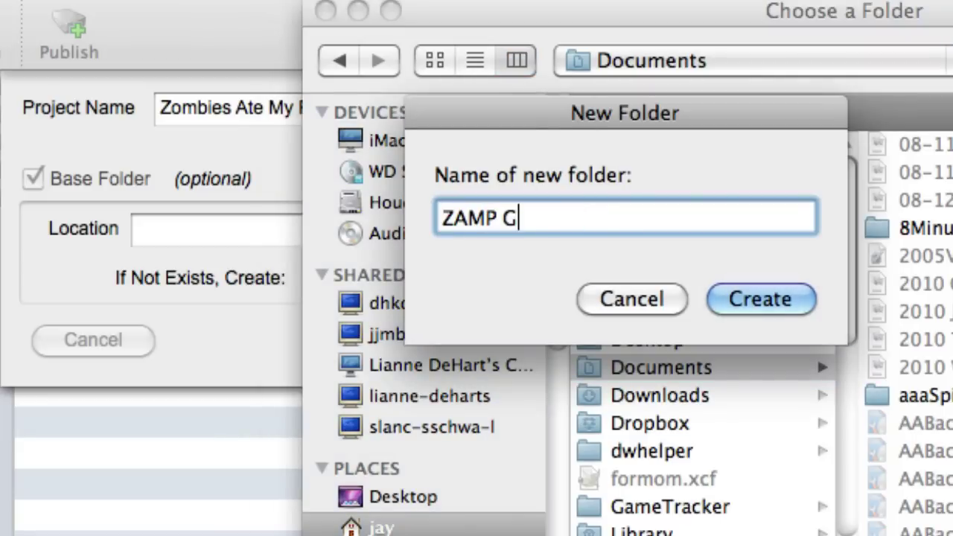
left_click(778, 293)
key("Return")
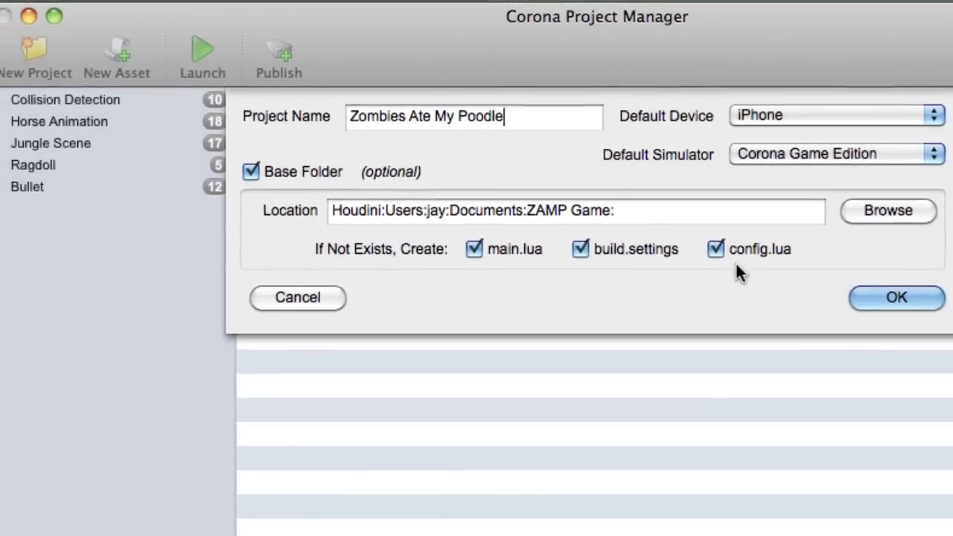
left_click(877, 294)
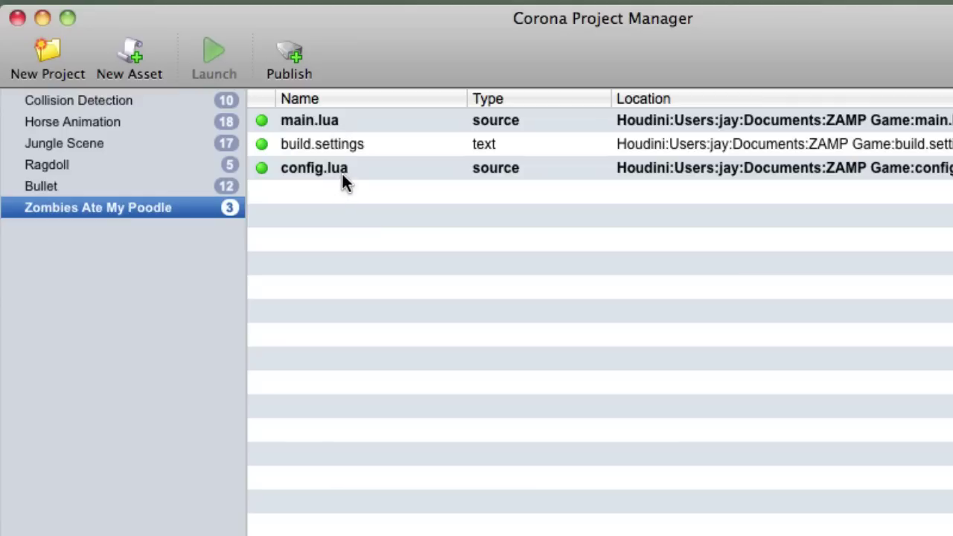
- Open the new project's main.lua and examine the project name and copyright lines in its header comment
double_click(332, 122)
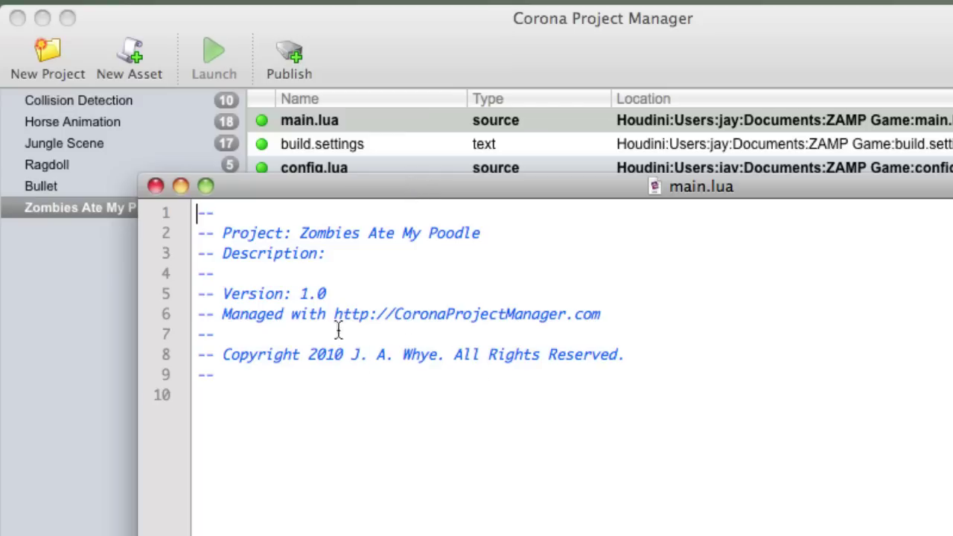
left_click_drag(299, 237, 485, 237)
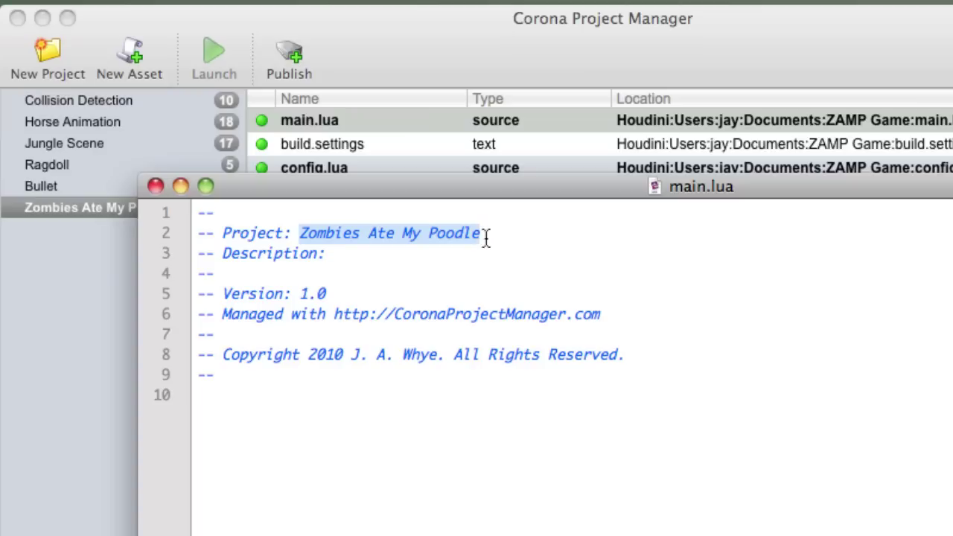
left_click(485, 237)
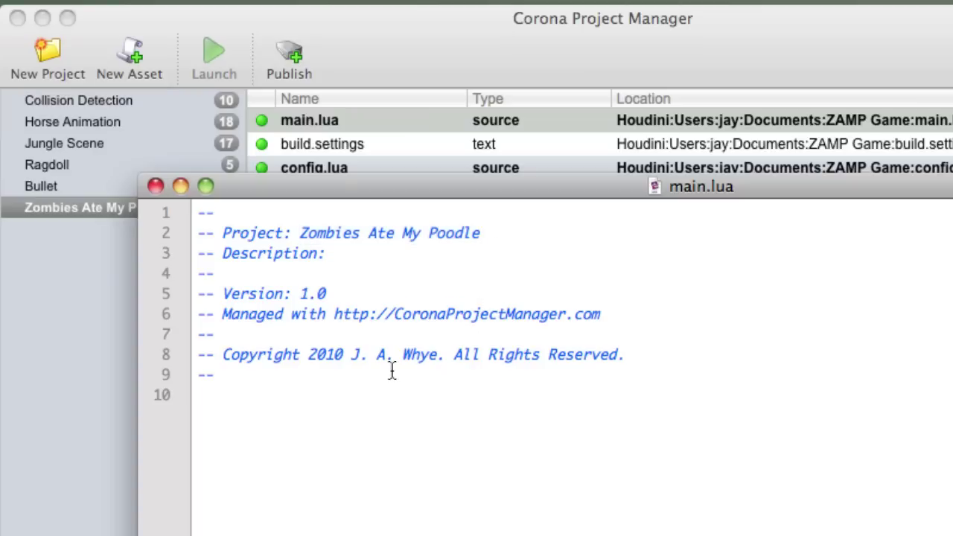
left_click_drag(334, 355, 362, 365)
left_click(439, 355)
left_click(364, 364)
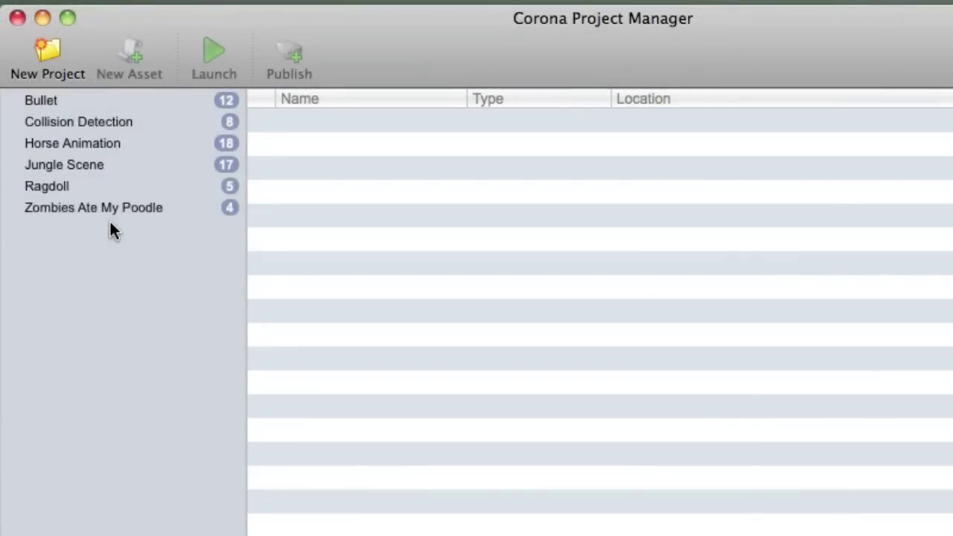
- Add the Bullet project's soda_can.png to the Collision Detection project and display that project's assets
left_click(73, 122)
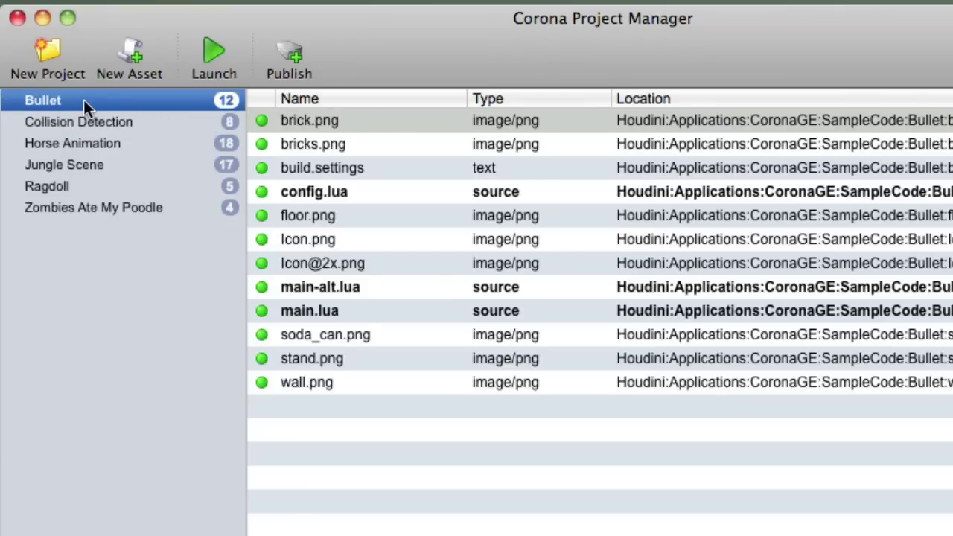
left_click(351, 332)
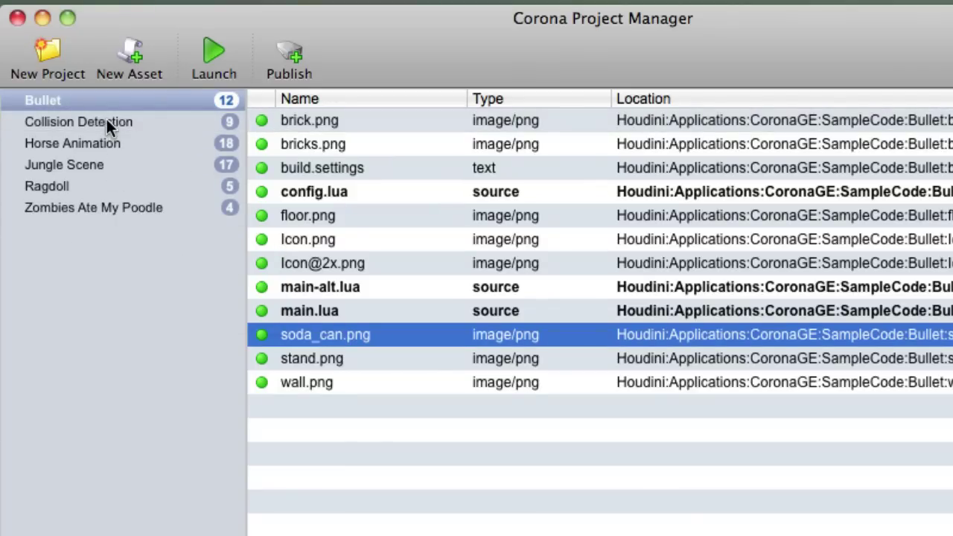
left_click(106, 122)
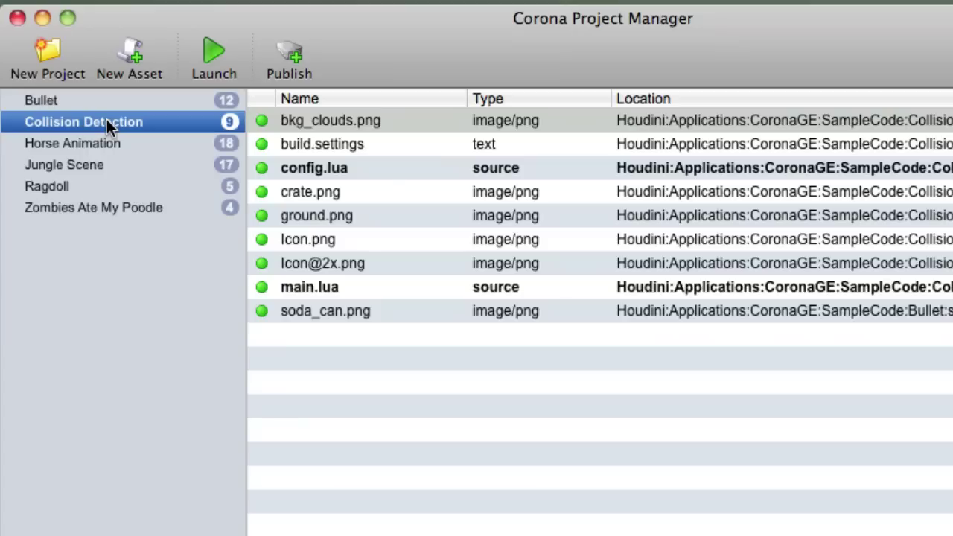
- Exclude soda_can.png from launching, run the Collision Detection project in the simulator, and include the image again
left_click(324, 312)
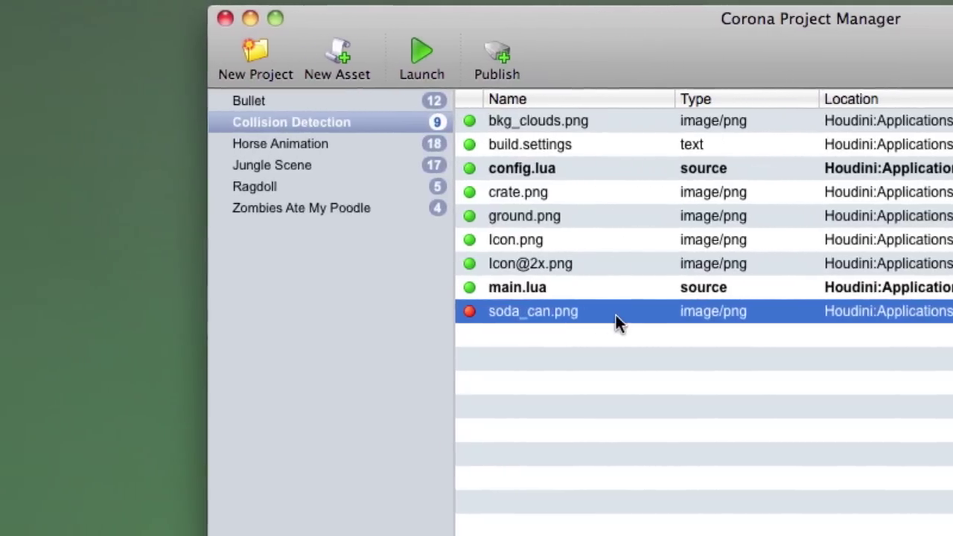
left_click(420, 58)
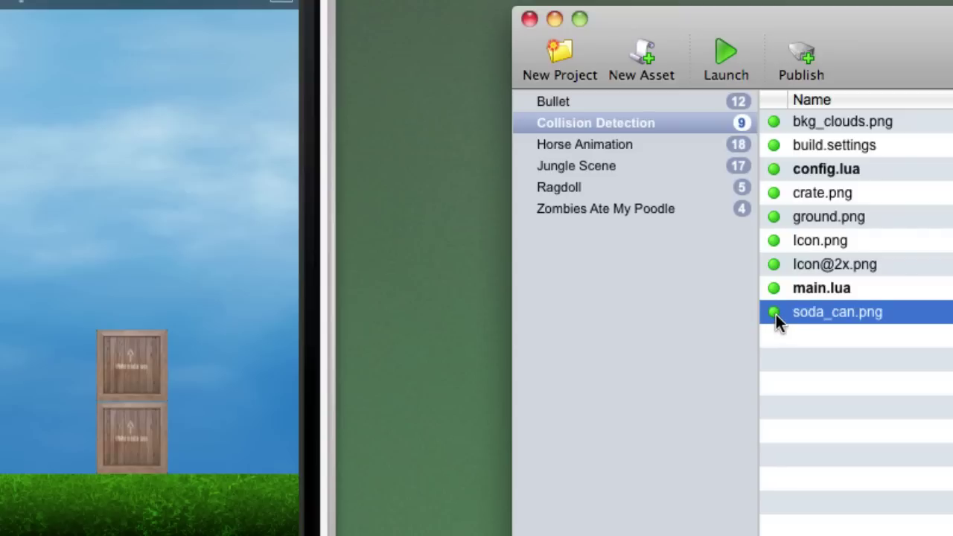
left_click(821, 289)
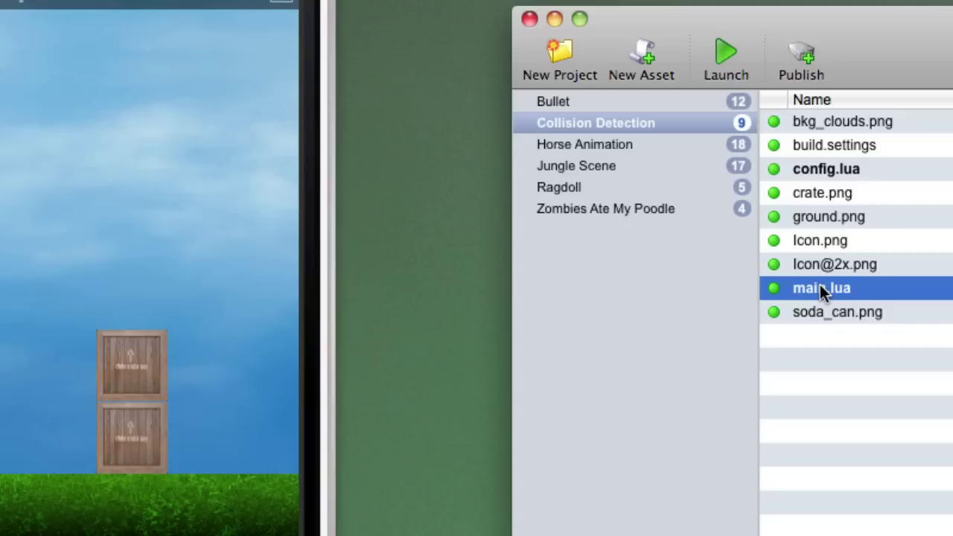
- Edit the soda_can.png asset in the Collision Detection project and give it the alias crate.png
left_click(792, 311)
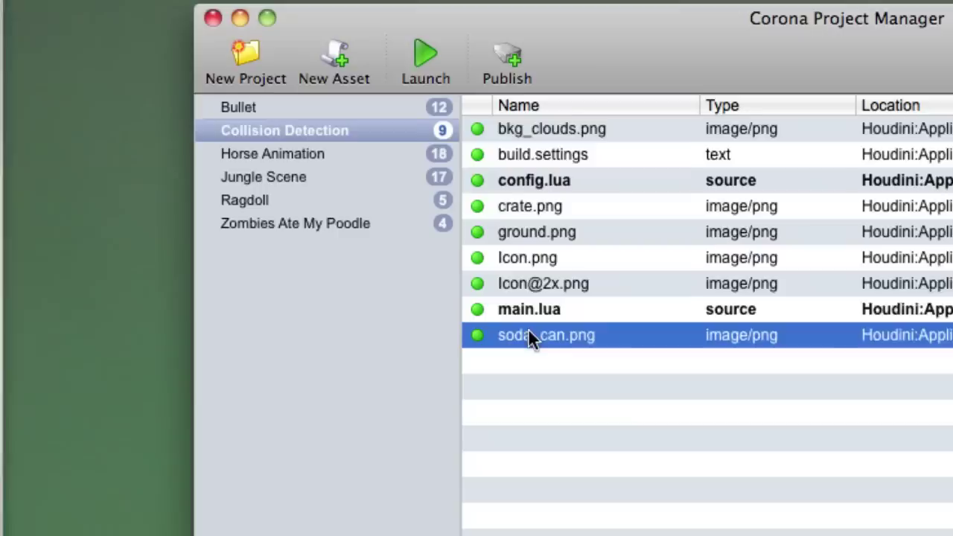
right_click(528, 335)
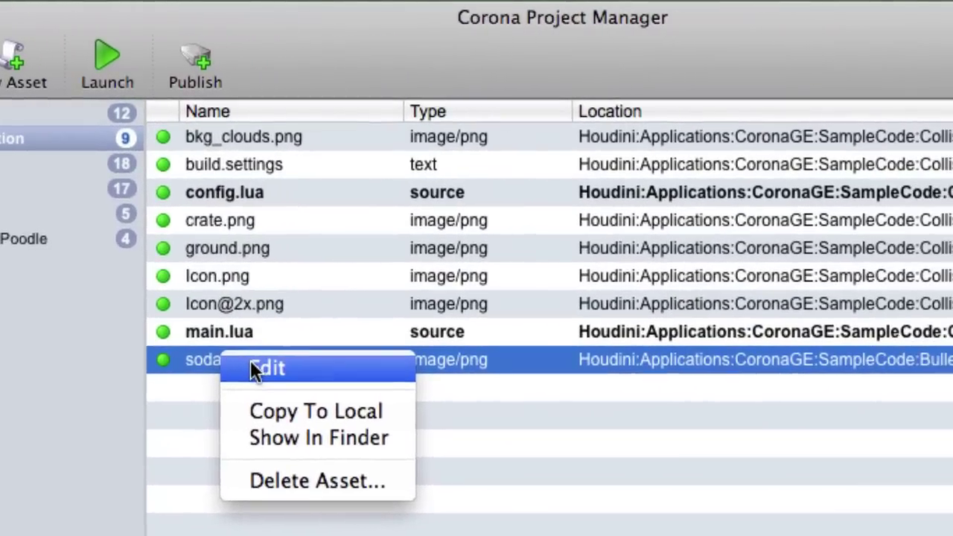
left_click(558, 342)
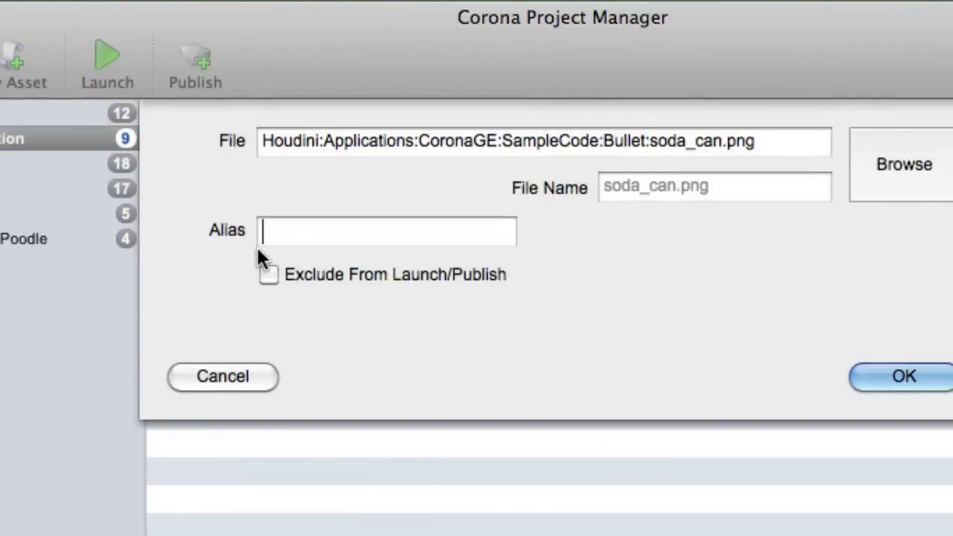
type("cr")
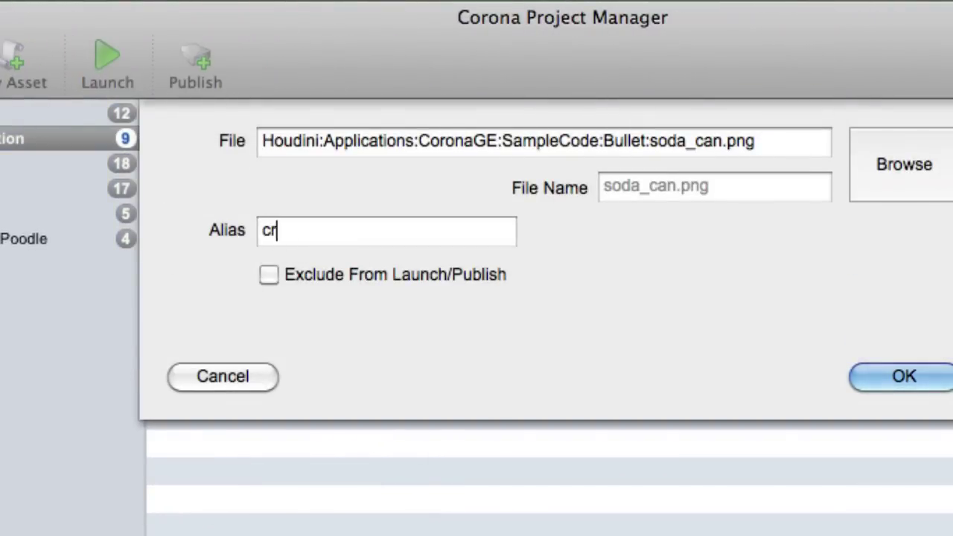
type("ate.png")
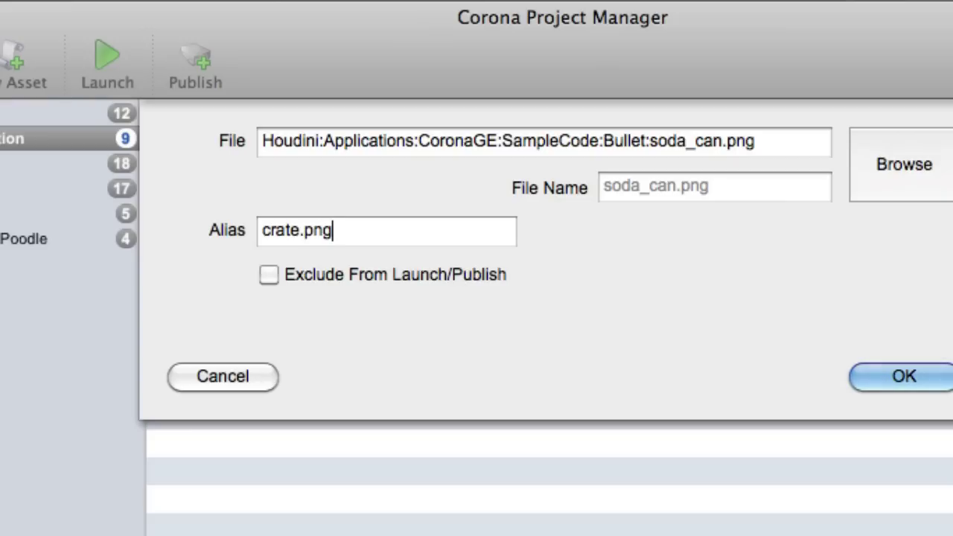
key("Return")
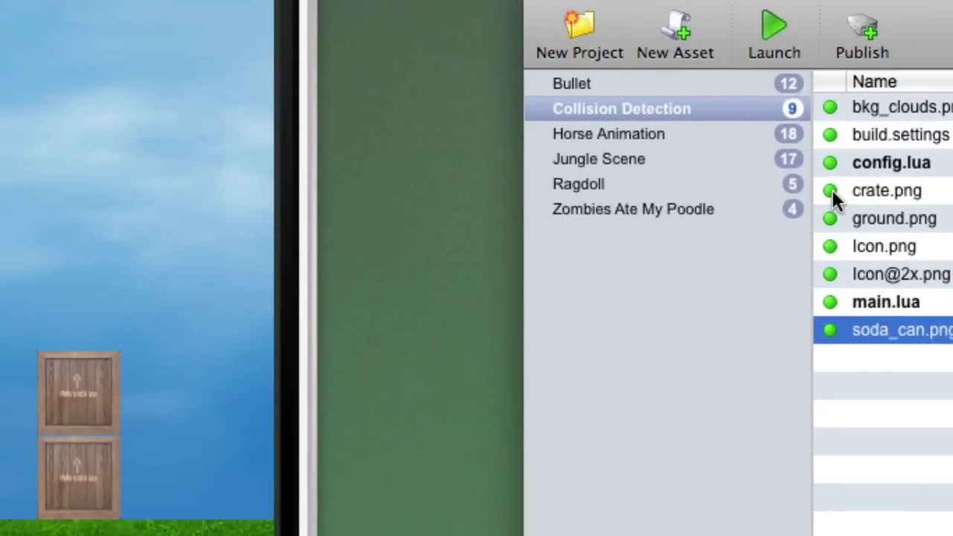
- Exclude the original crate.png from launching and run the Collision Detection project with the aliased soda can image
left_click(831, 192)
left_click(772, 34)
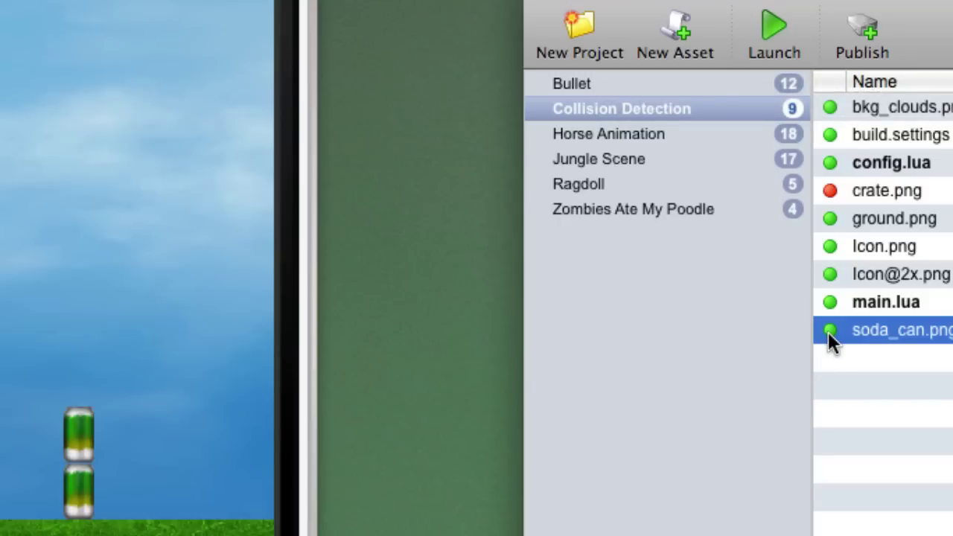
- Include crate.png again, exclude soda_can.png, and rerun the Collision Detection project with the original crate image
left_click(830, 192)
left_click(775, 41)
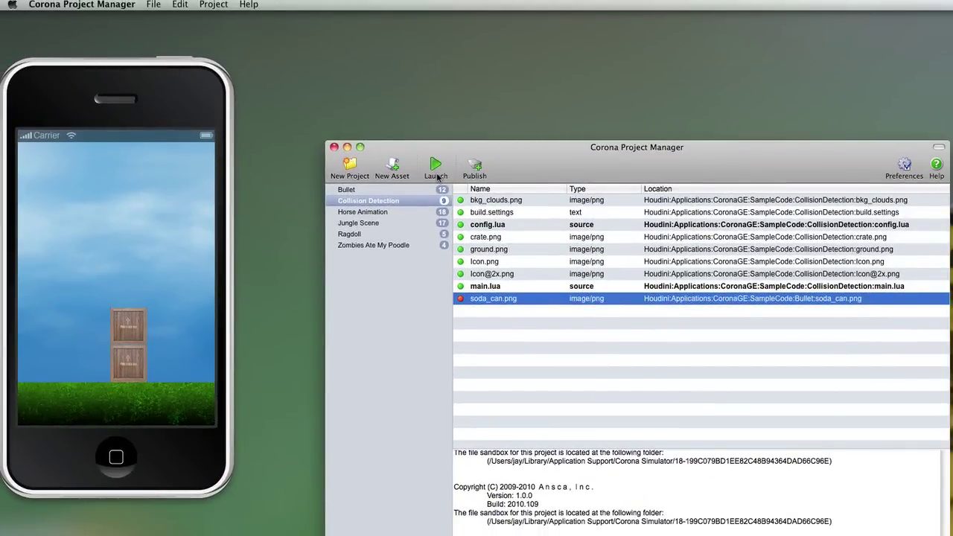
left_click(481, 290)
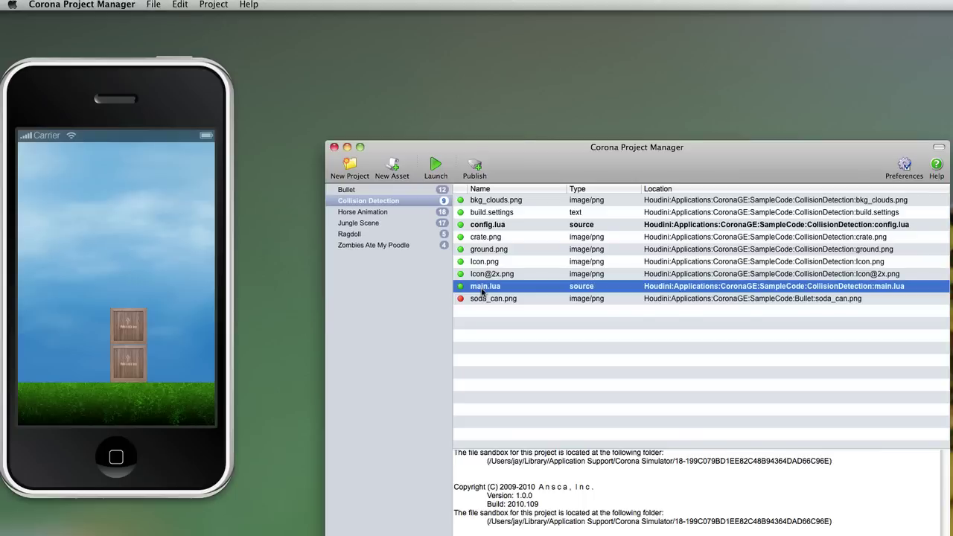